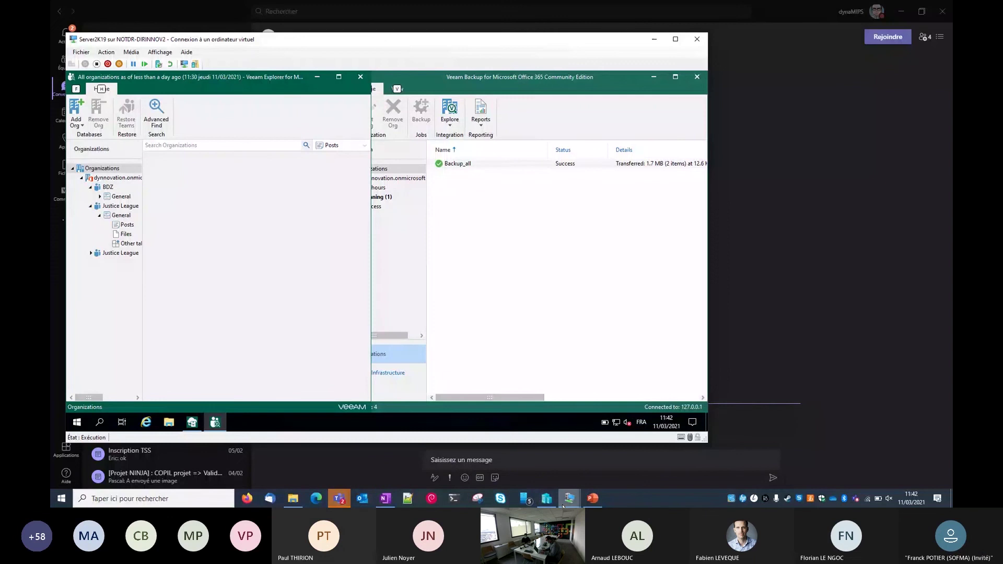
Switch to Teams on the BAT_PC virtual machine and open the files of the Justice League team's Général channel.
mouse_move(563, 505)
click(548, 448)
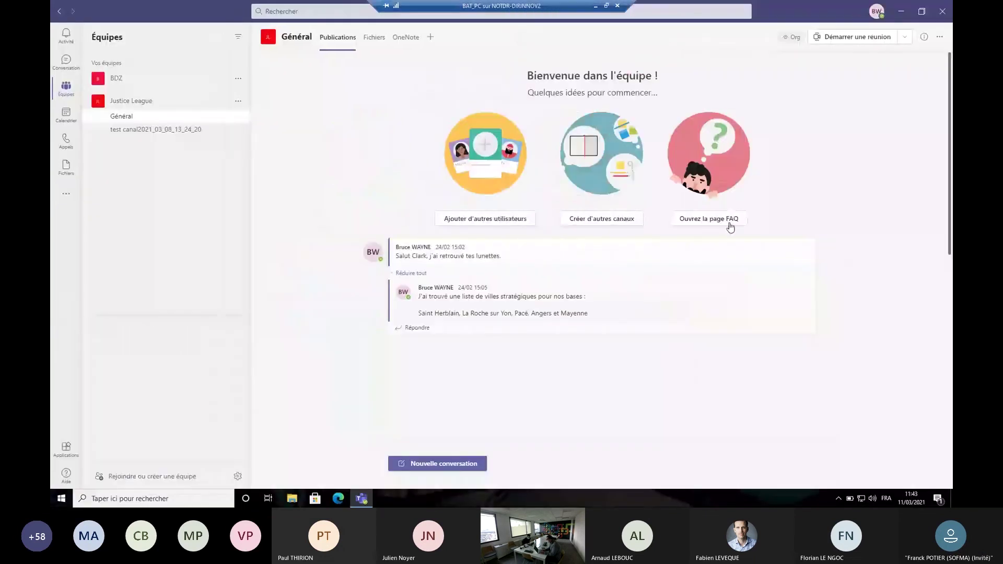
click(900, 11)
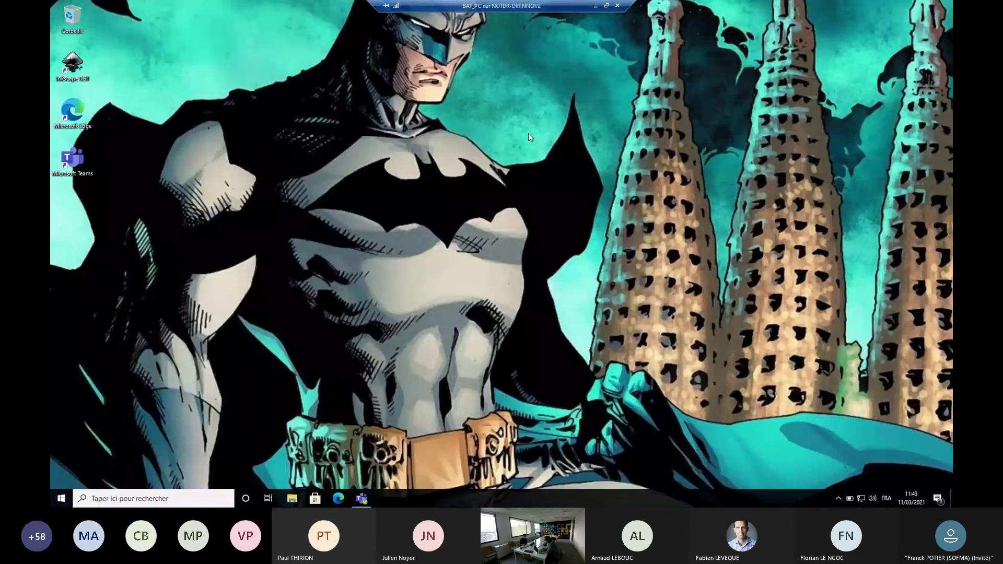
click(364, 500)
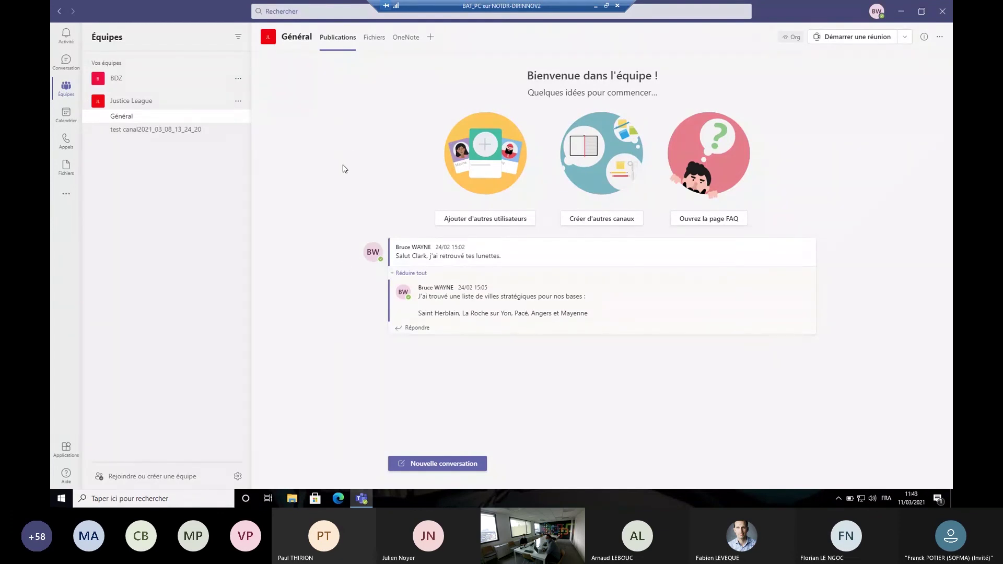
click(374, 40)
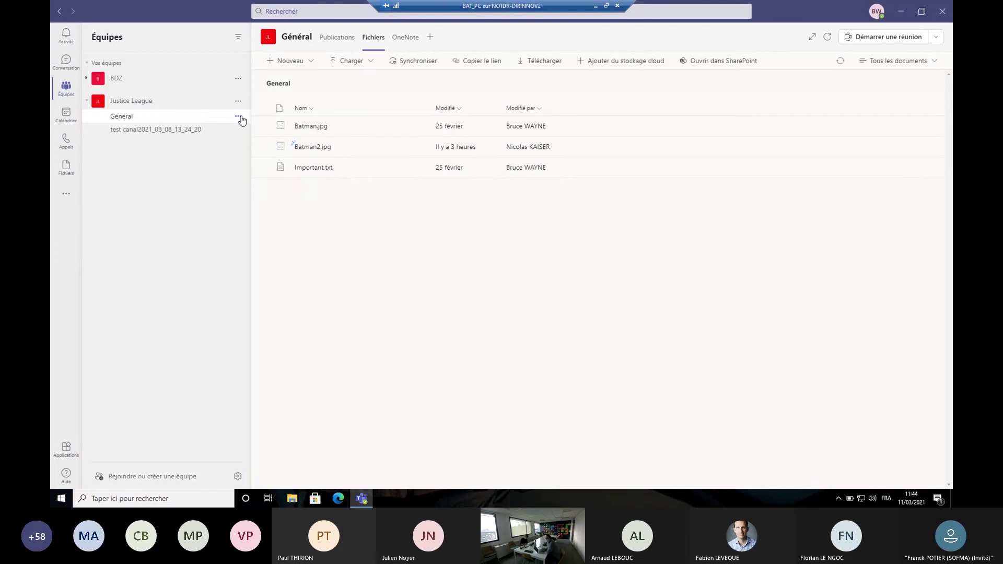
Delete Important.txt from the Général channel's files and return to the channel's posts.
click(239, 117)
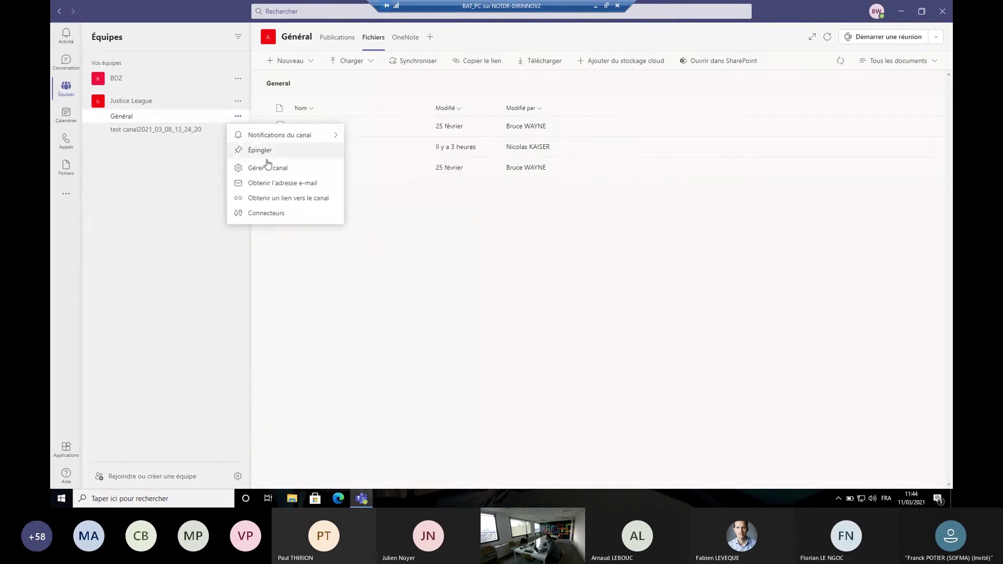
click(336, 287)
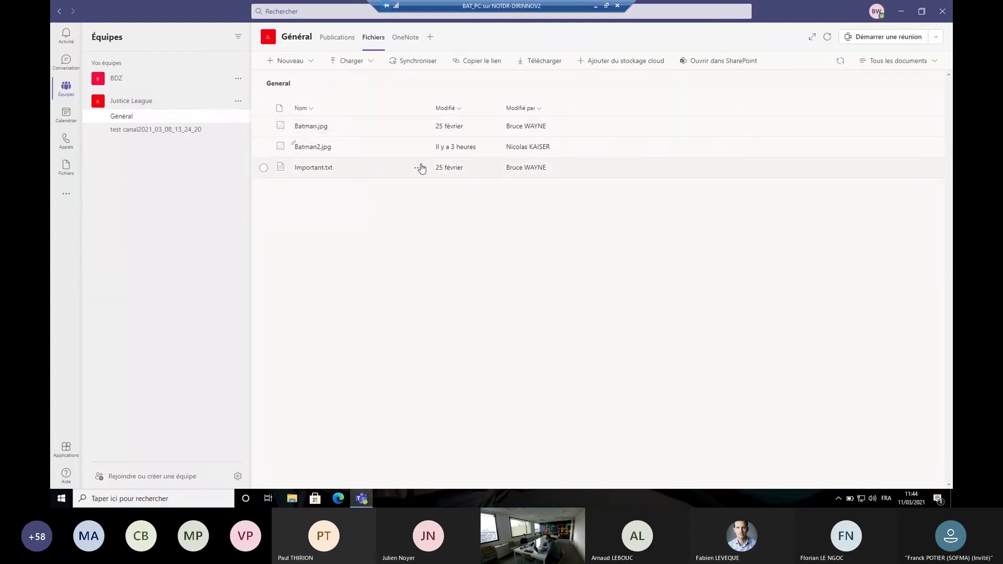
click(420, 169)
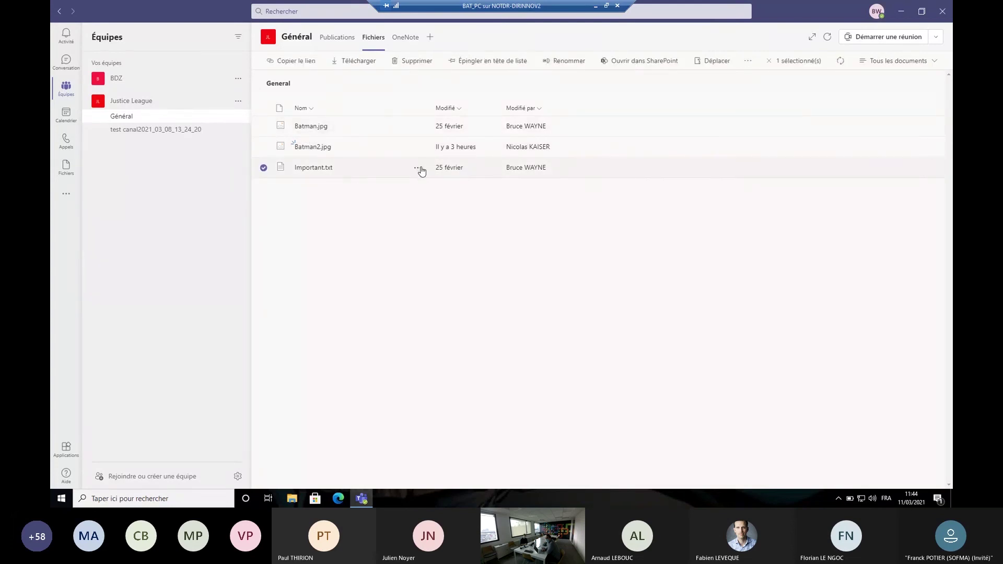
click(409, 62)
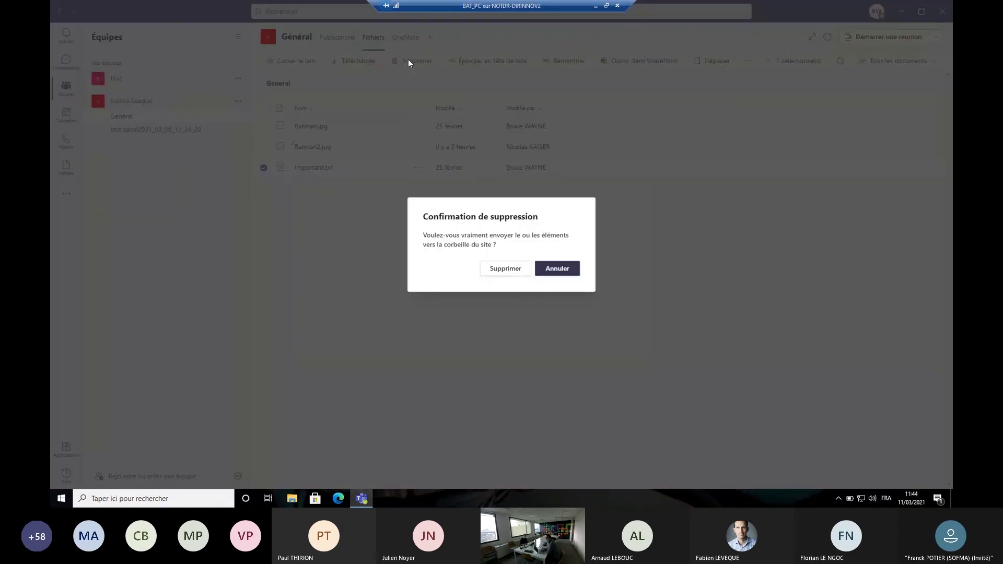
click(505, 269)
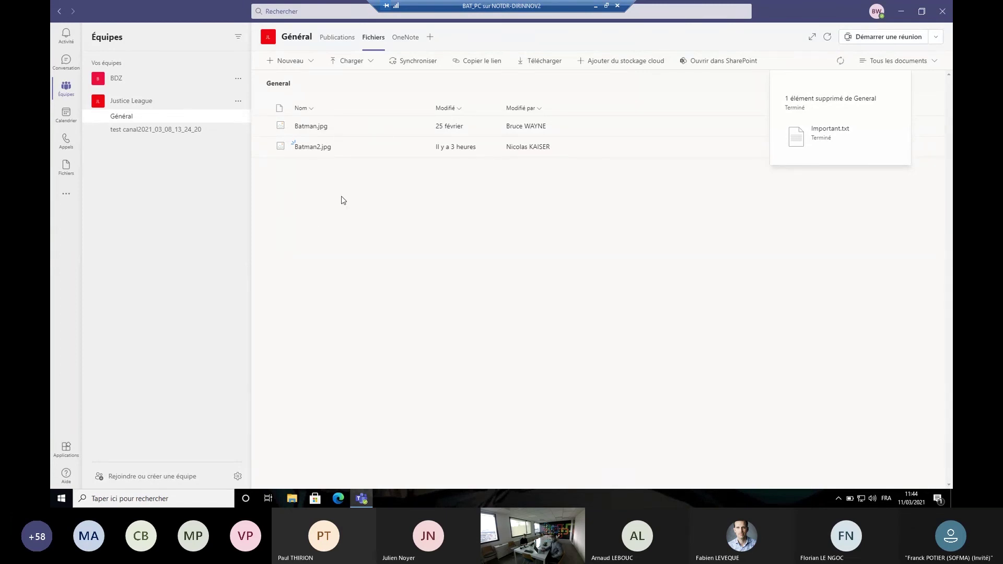
click(113, 119)
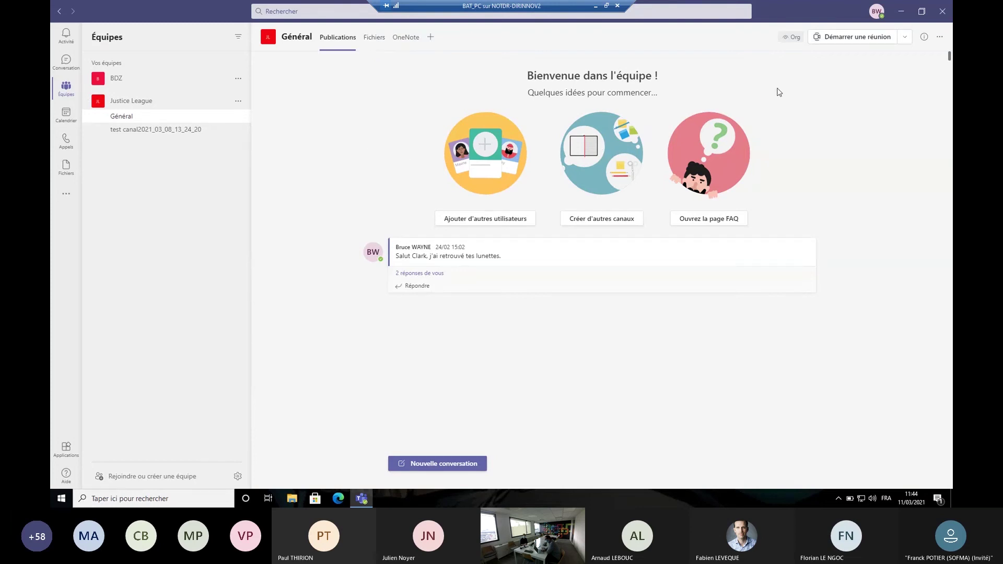
Switch to the Server2K19 virtual machine in full screen and minimize the Veeam Backup console, keeping Veeam Explorer for Microsoft Teams in view.
click(597, 8)
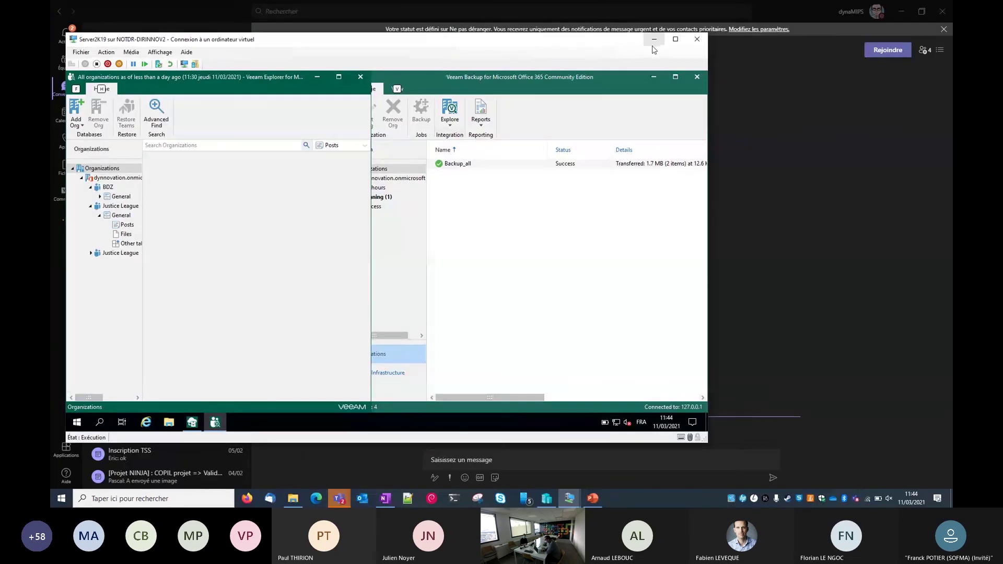
click(674, 41)
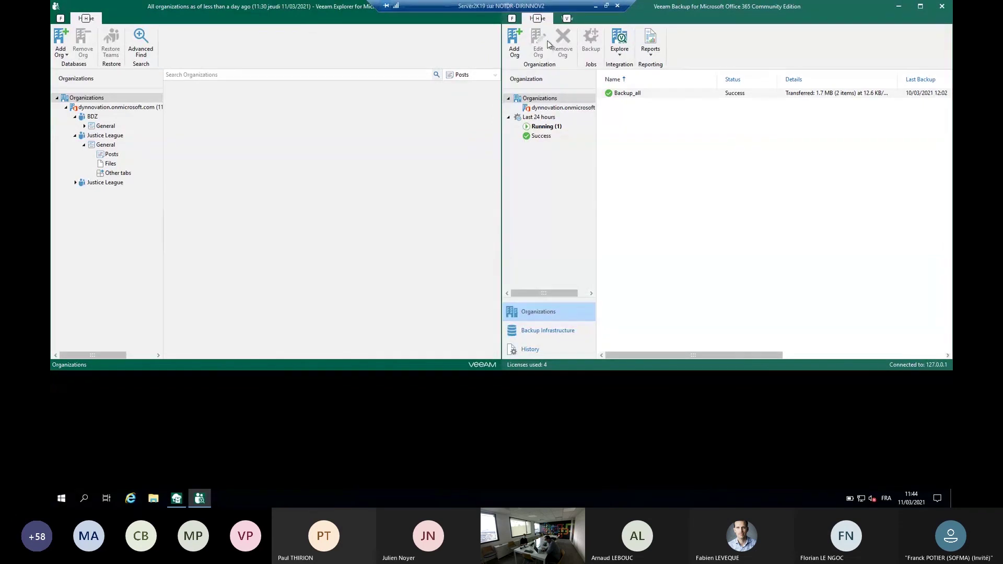
double_click(763, 6)
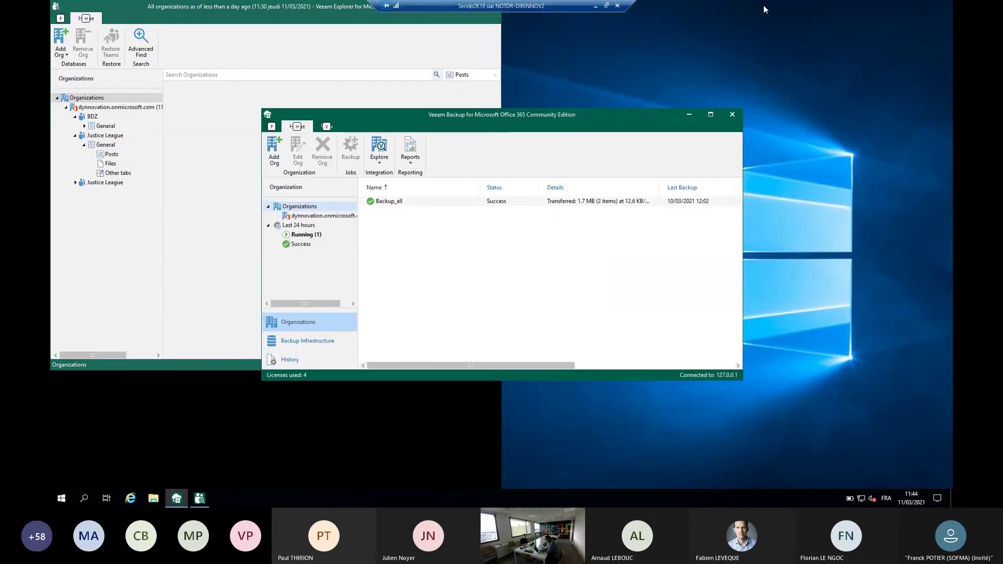
click(710, 114)
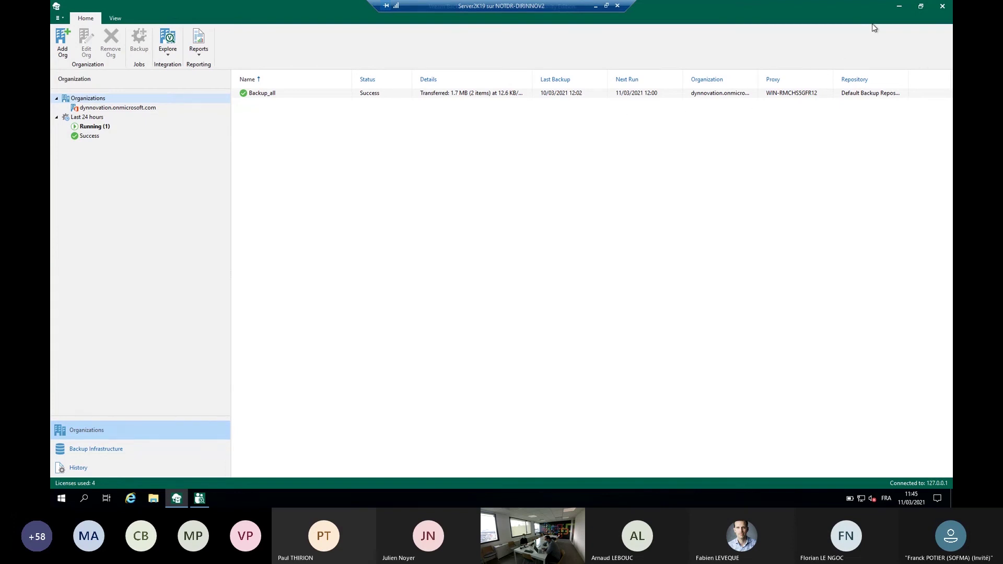
click(894, 8)
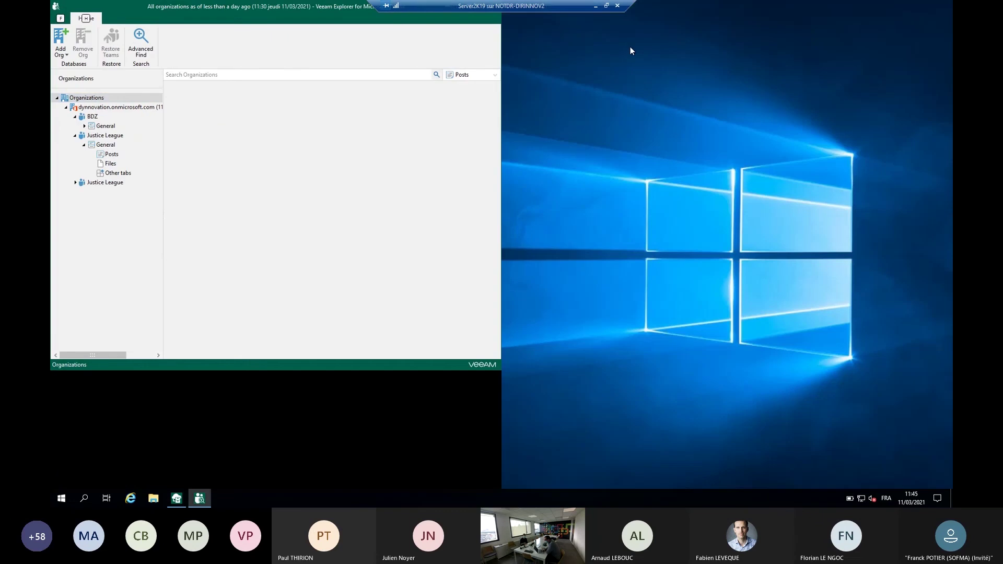
drag(358, 17, 453, 73)
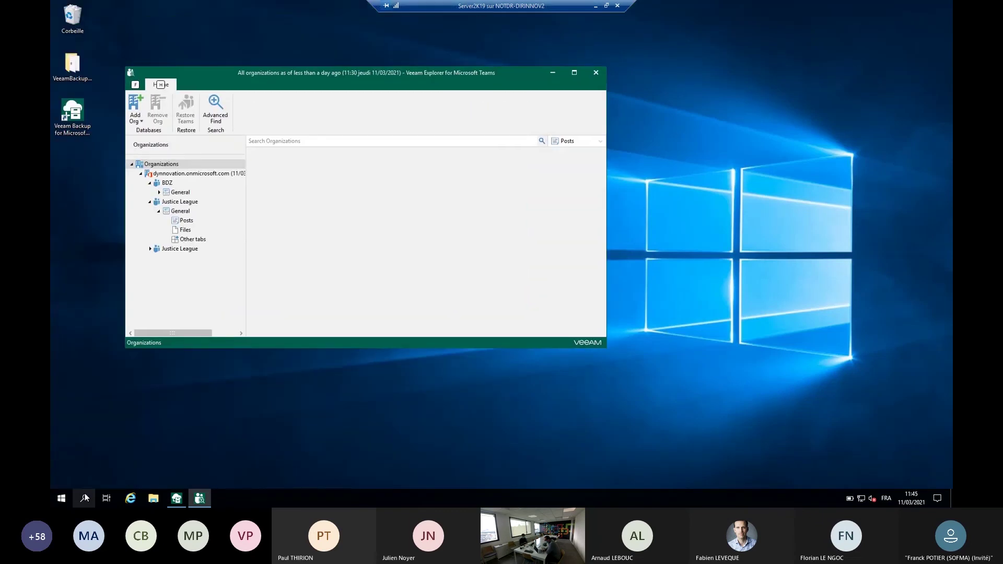
Show all the recently added Veeam Explorer programs on the server and return to Veeam Explorer for Microsoft Teams.
click(61, 498)
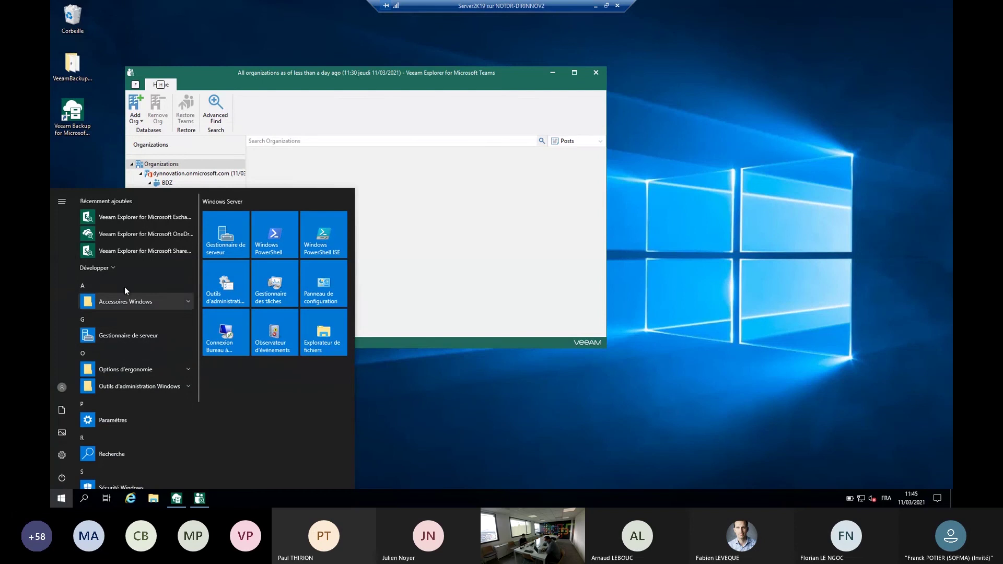
click(111, 269)
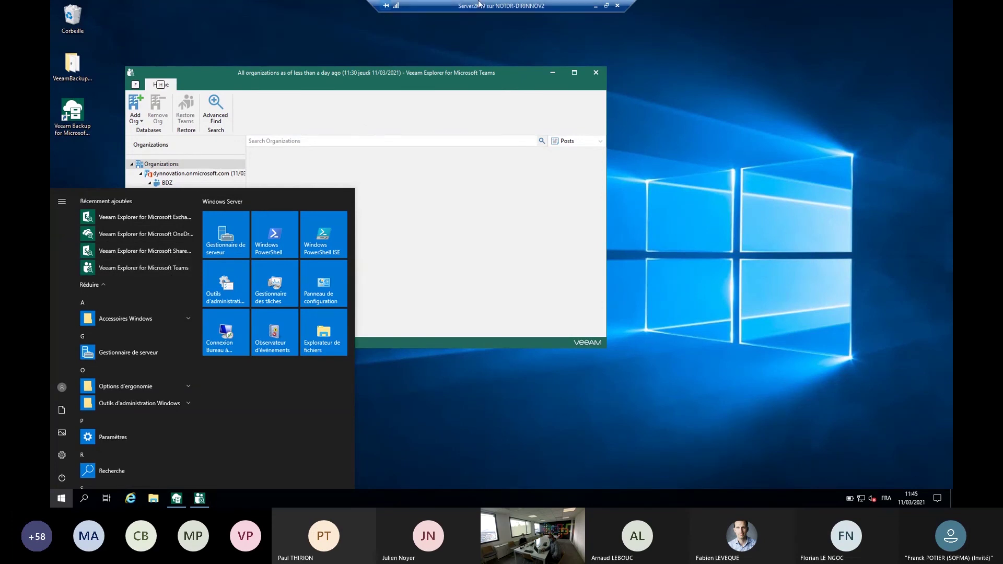
click(471, 73)
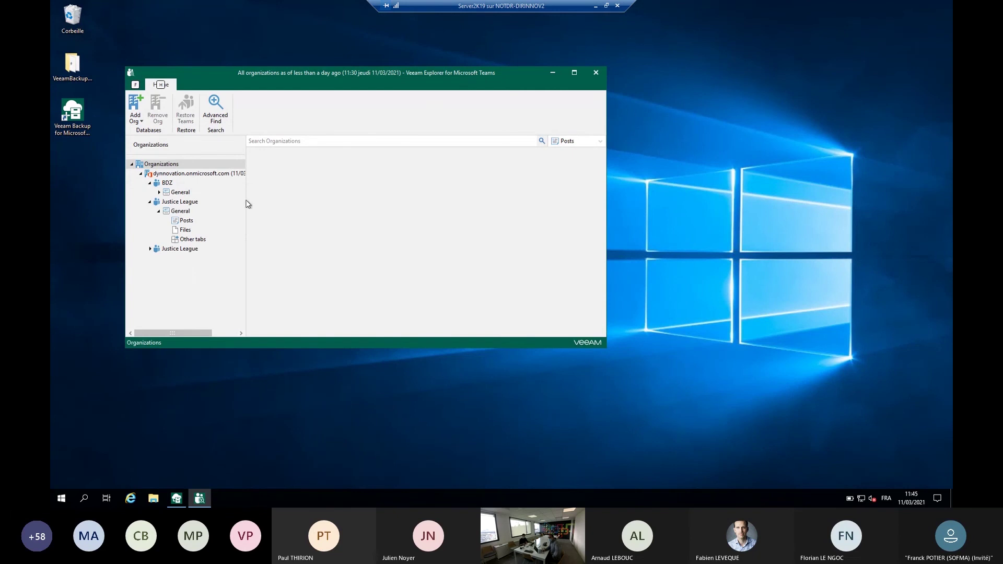
Preview the backed-up Important.txt from the files of the Justice League team's General channel, then close it.
click(170, 202)
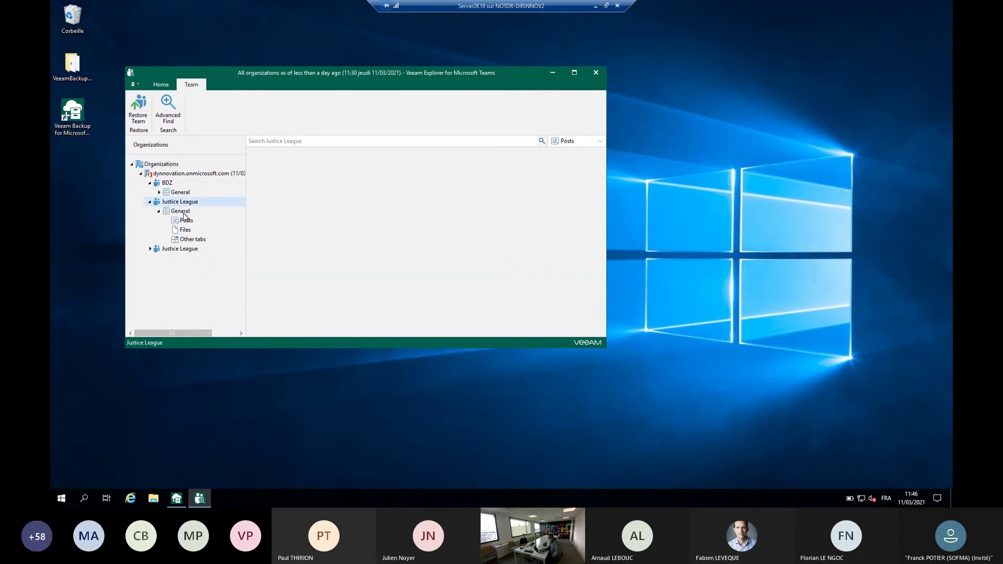
click(185, 230)
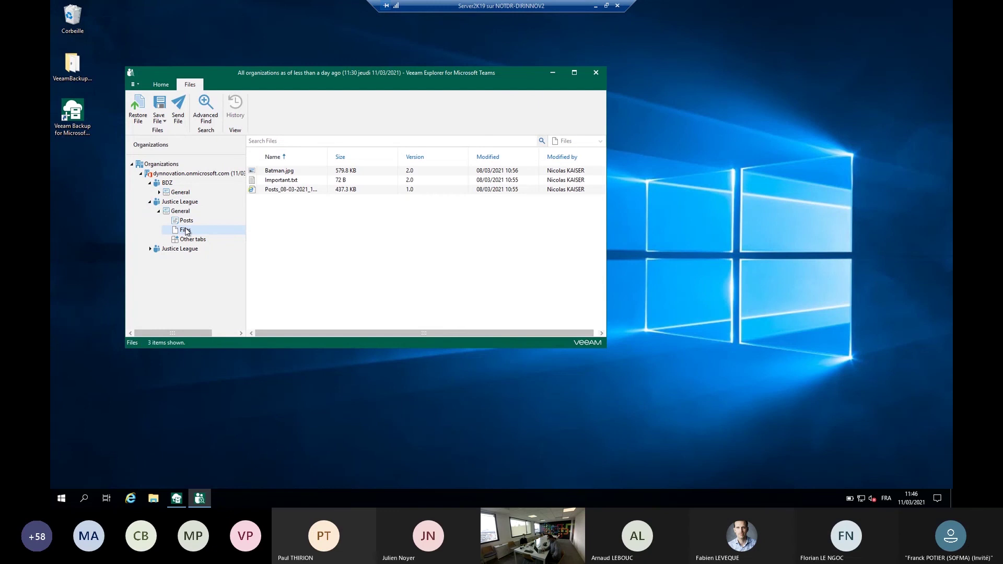
click(290, 183)
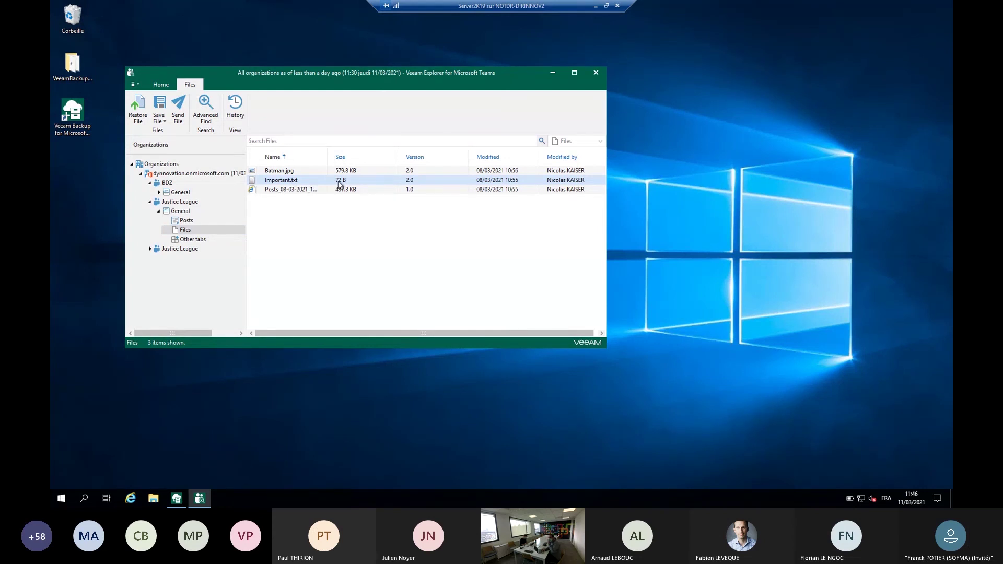
double_click(305, 181)
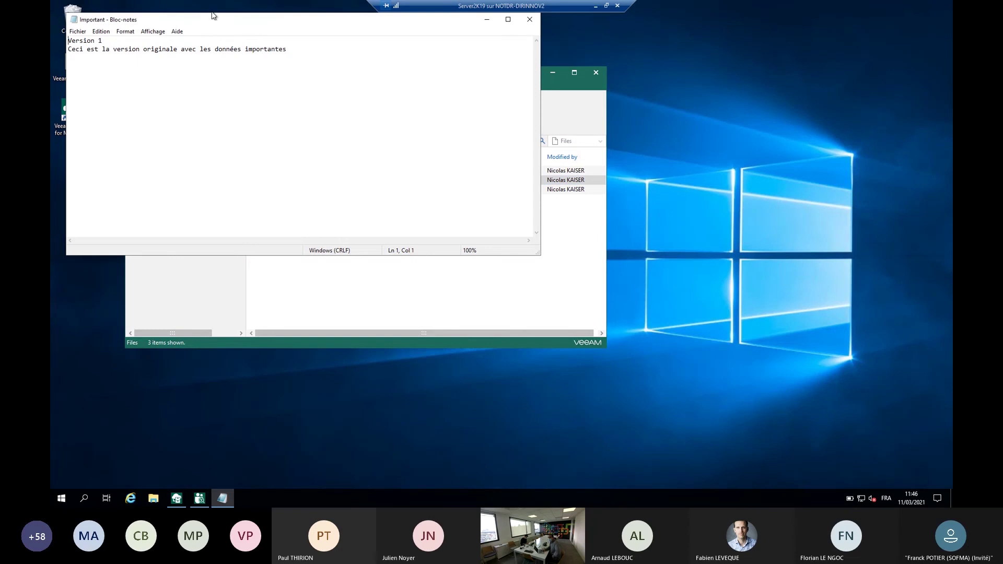
drag(210, 18, 412, 168)
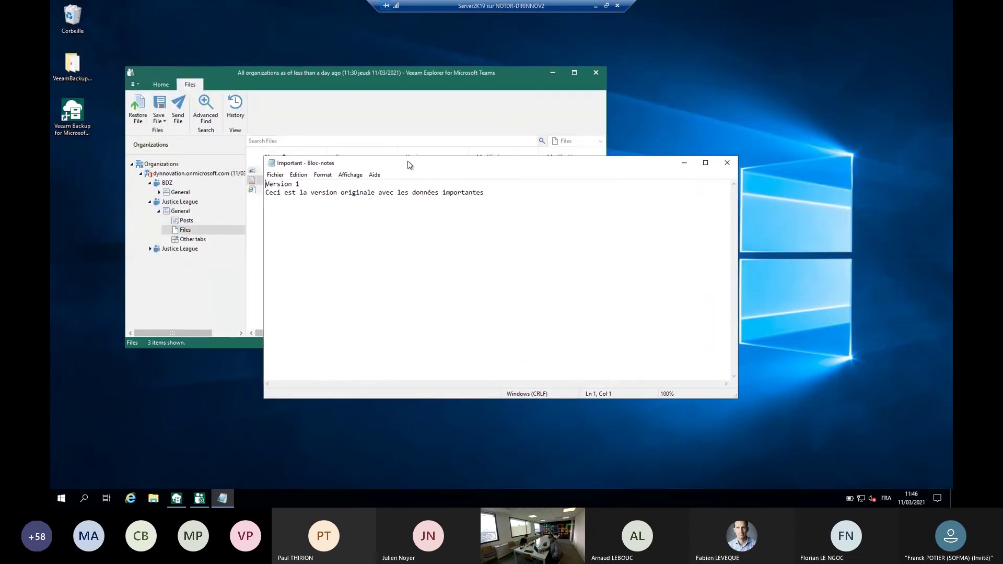
click(729, 165)
click(729, 164)
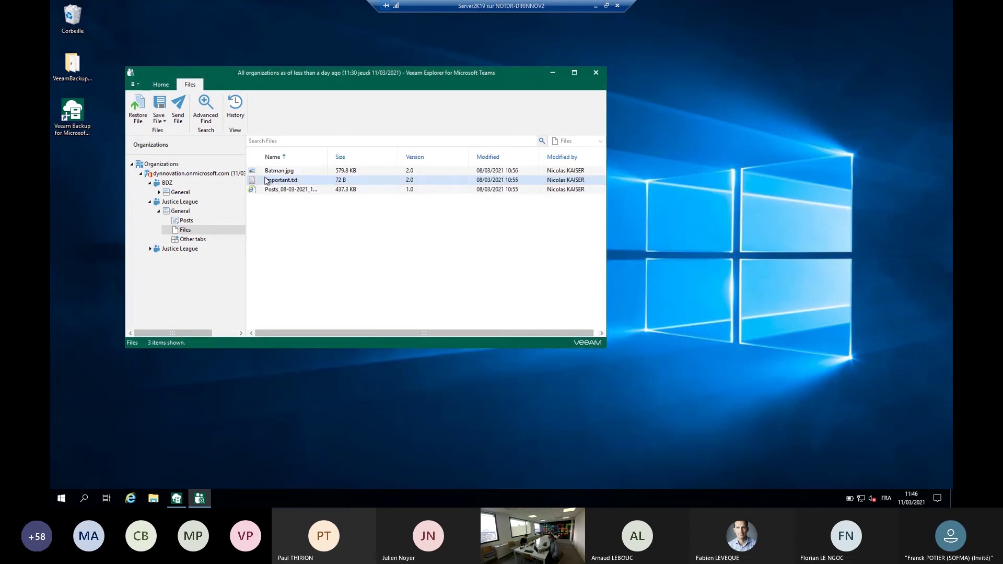
Start restoring Important.txt with modern authentication and the preset Azure AD application, proceeding to the Office 365 logon.
right_click(268, 183)
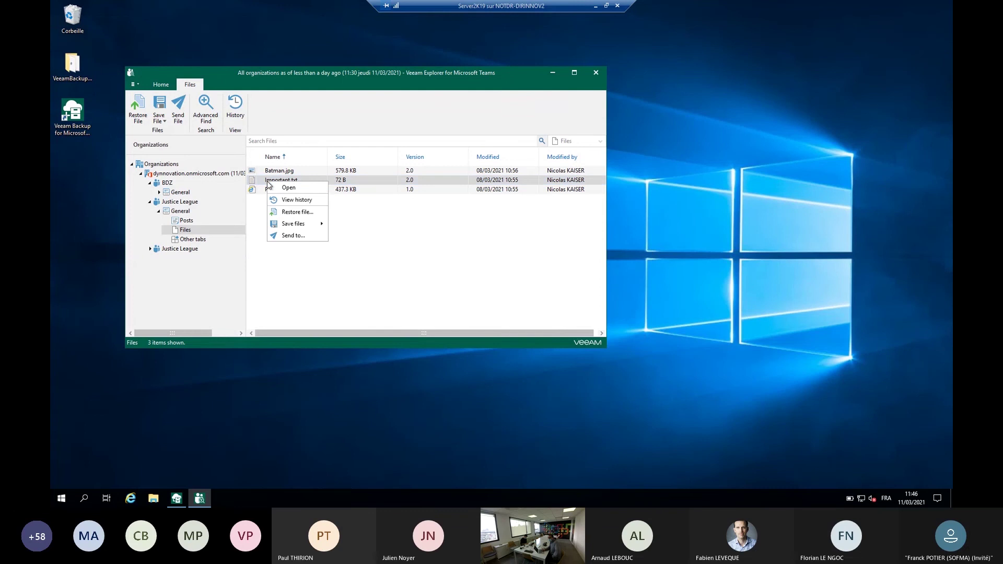
click(295, 214)
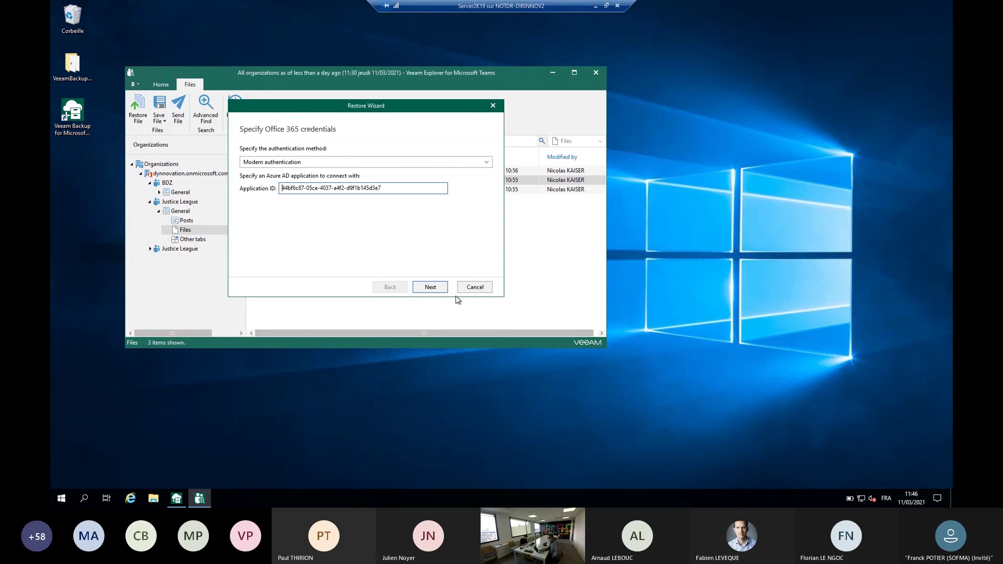
click(436, 287)
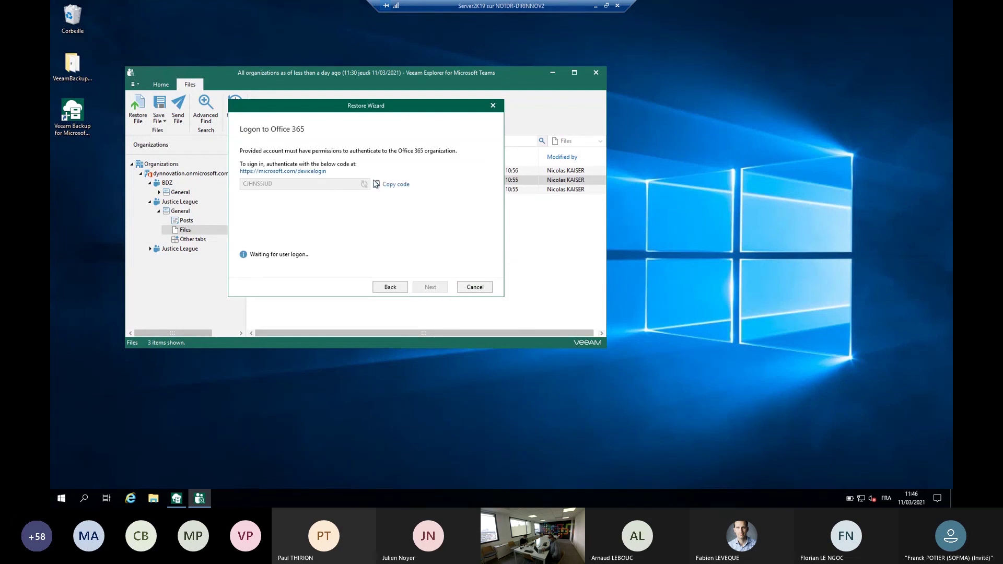
Try to open the Microsoft device login page from the restore wizard's Office 365 logon, placing the browser beside it, and close the browser.
click(301, 172)
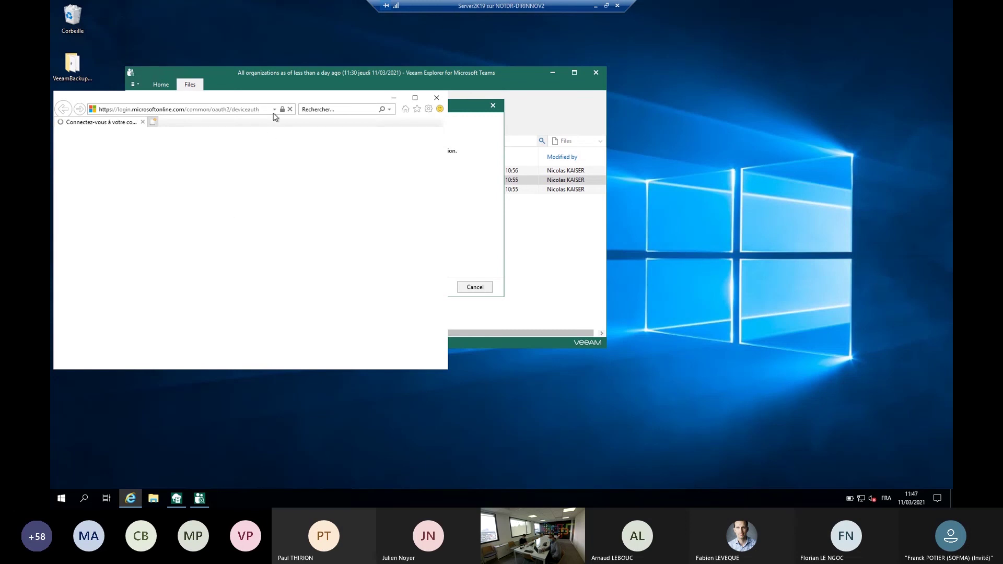
drag(266, 103, 409, 142)
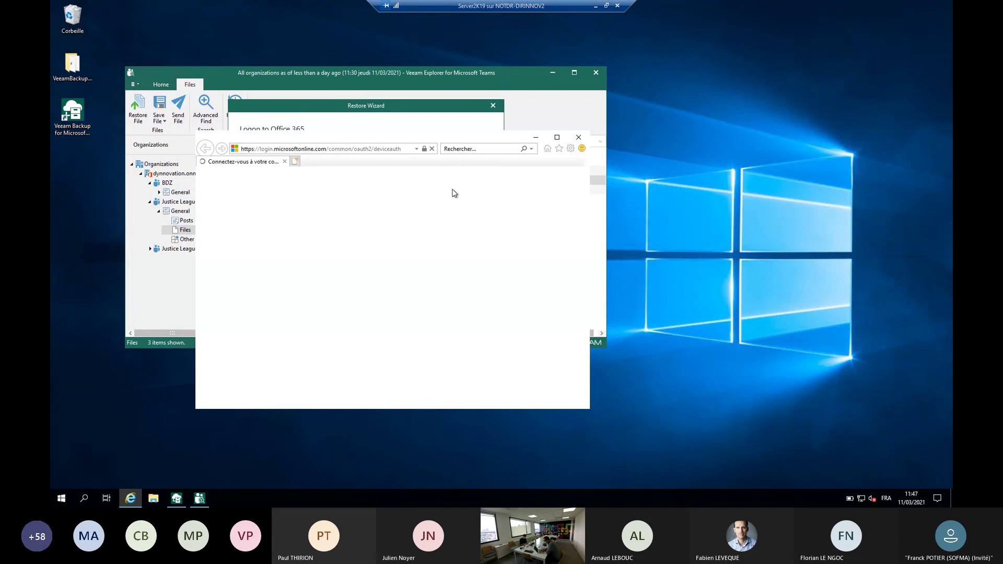
drag(446, 140, 638, 184)
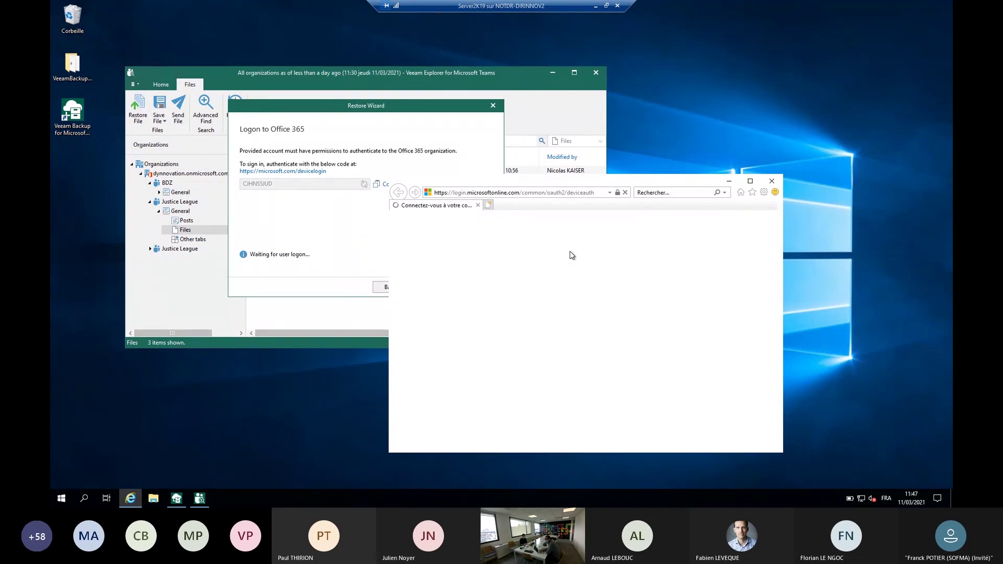
click(591, 192)
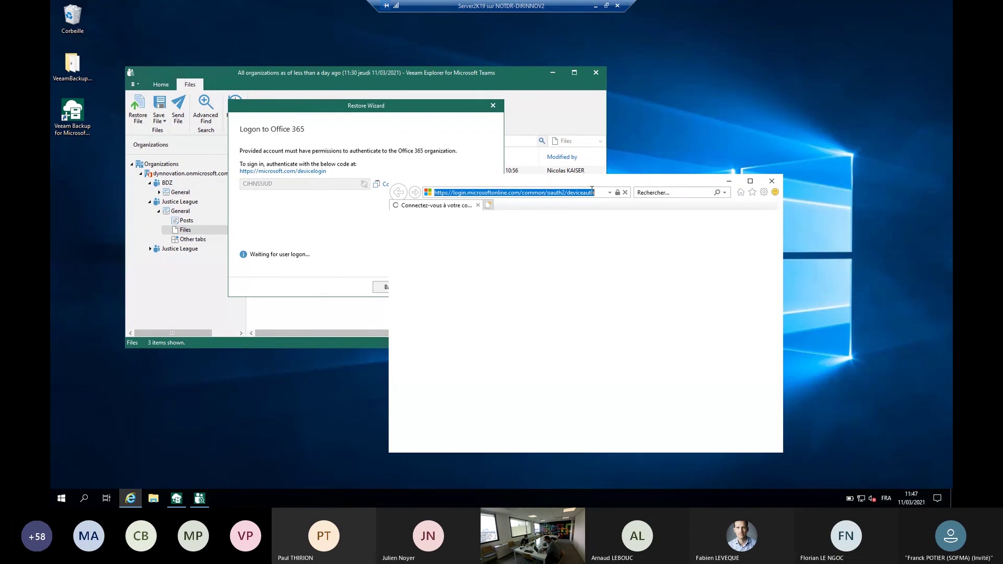
key(Home)
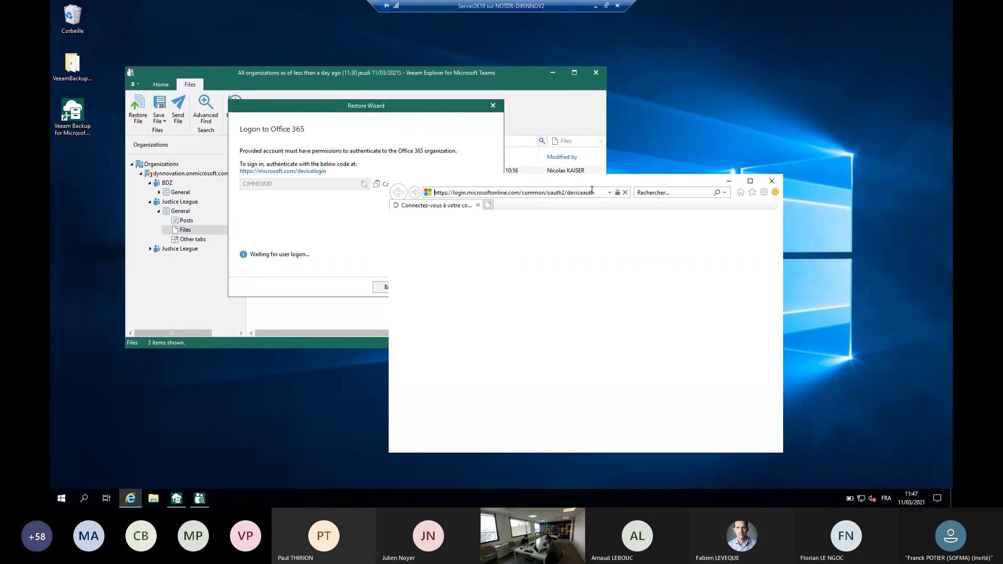
click(773, 180)
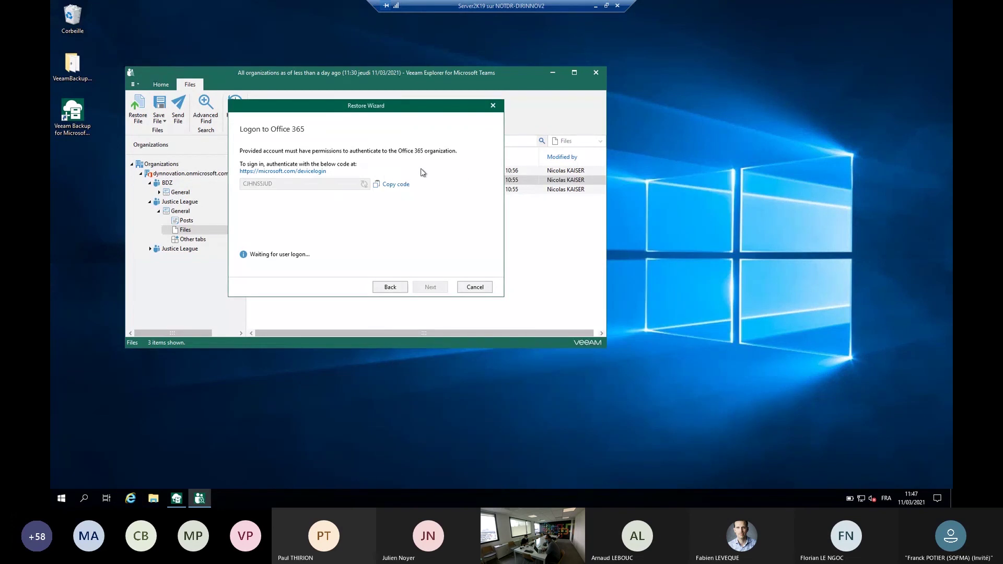
click(312, 174)
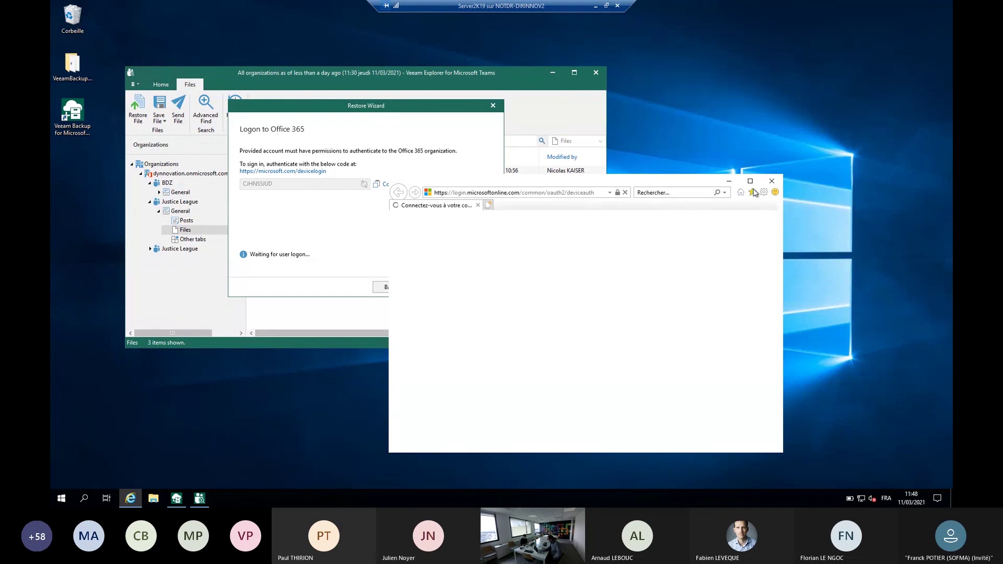
click(771, 182)
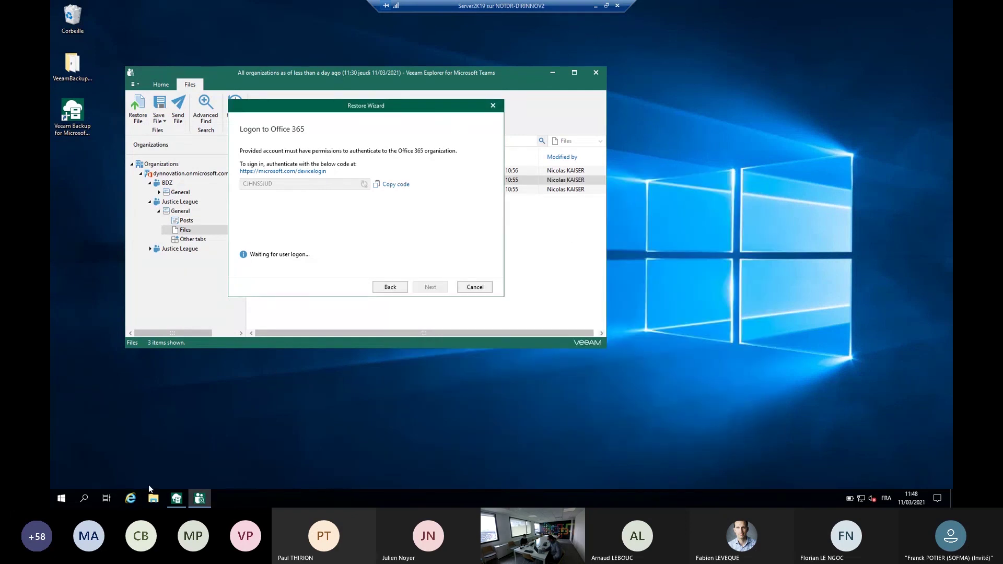
click(130, 499)
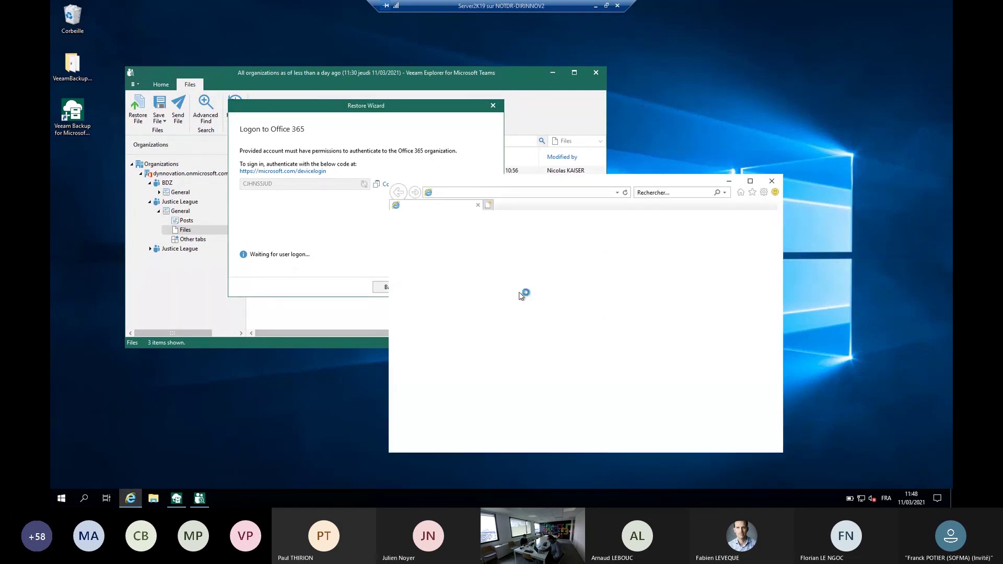
click(591, 192)
text(www.)
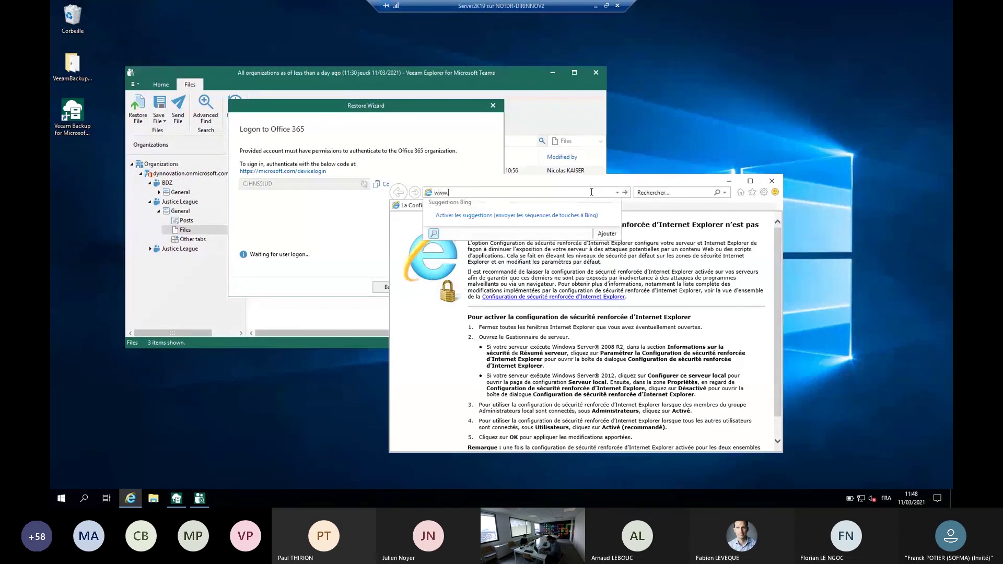
text(google.fr/)
key(Return)
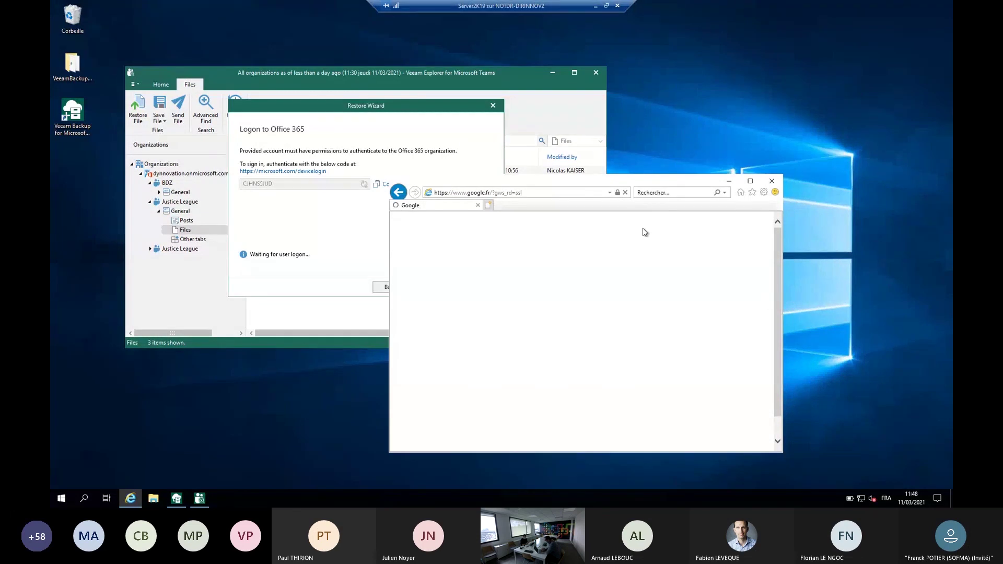
click(775, 183)
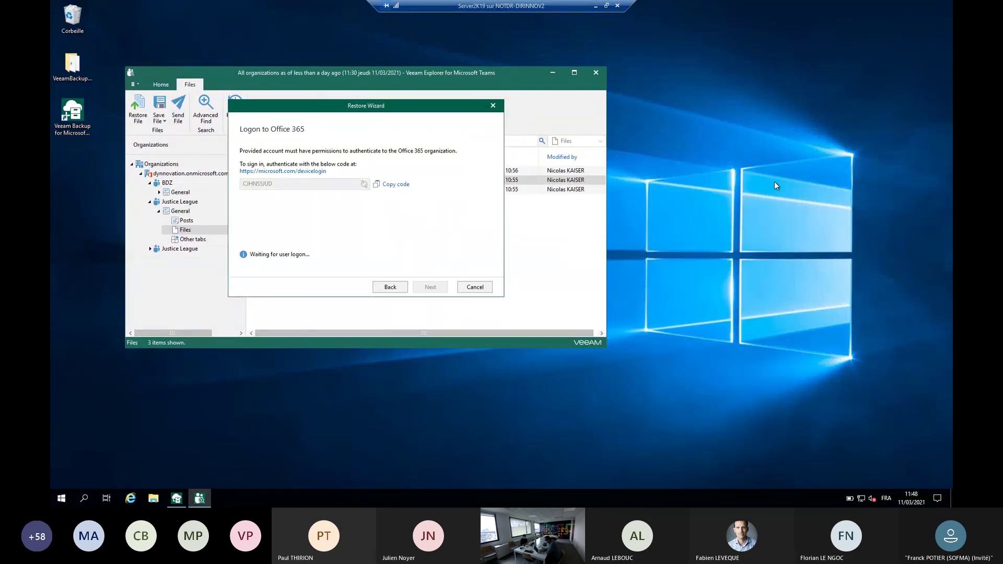
Reopen the device login page from the restore wizard and copy its web address.
click(318, 172)
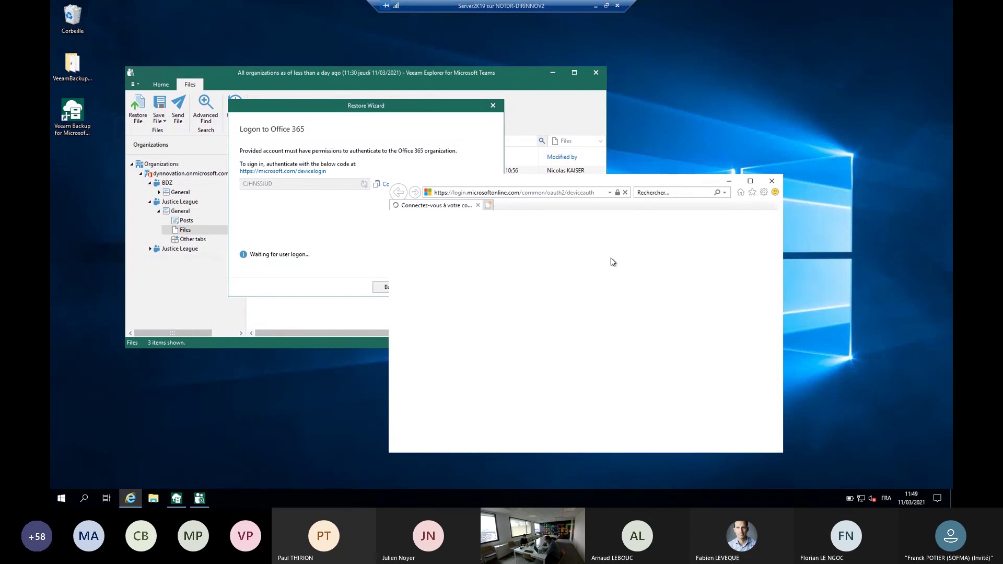
drag(606, 178, 576, 150)
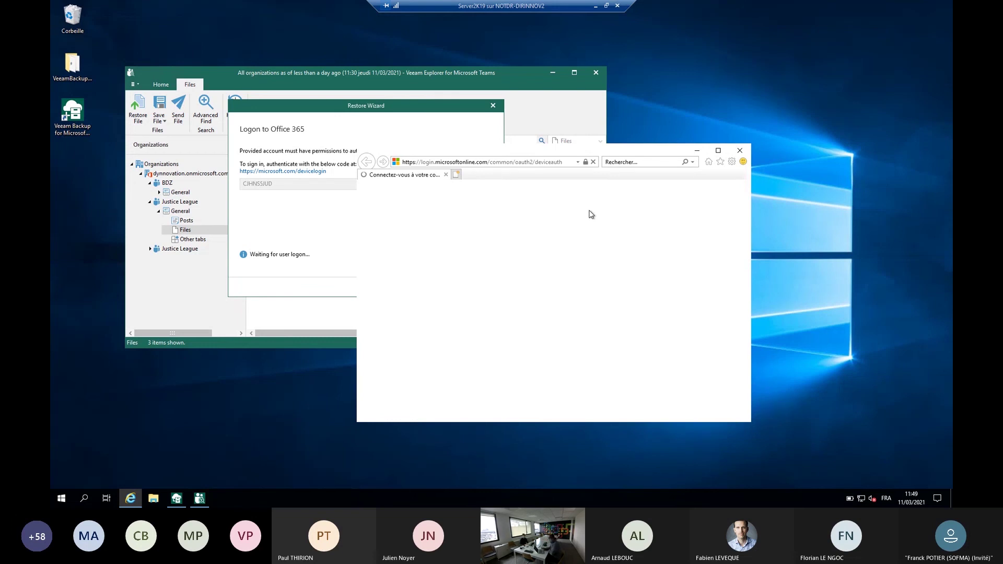
click(549, 162)
key(ctrl+c)
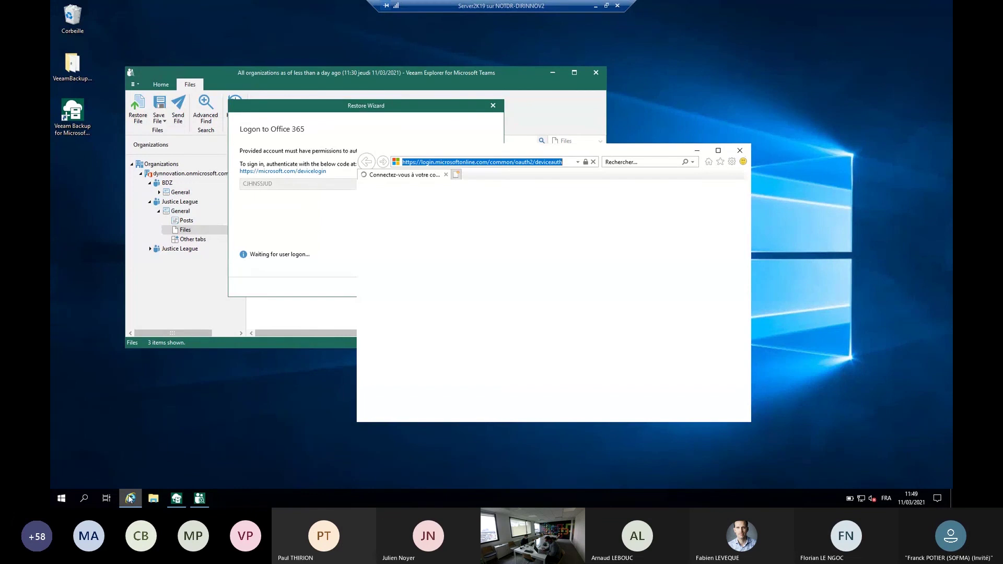
Switch from the virtual machine to Firefox on the local computer and load the copied device login address.
click(596, 7)
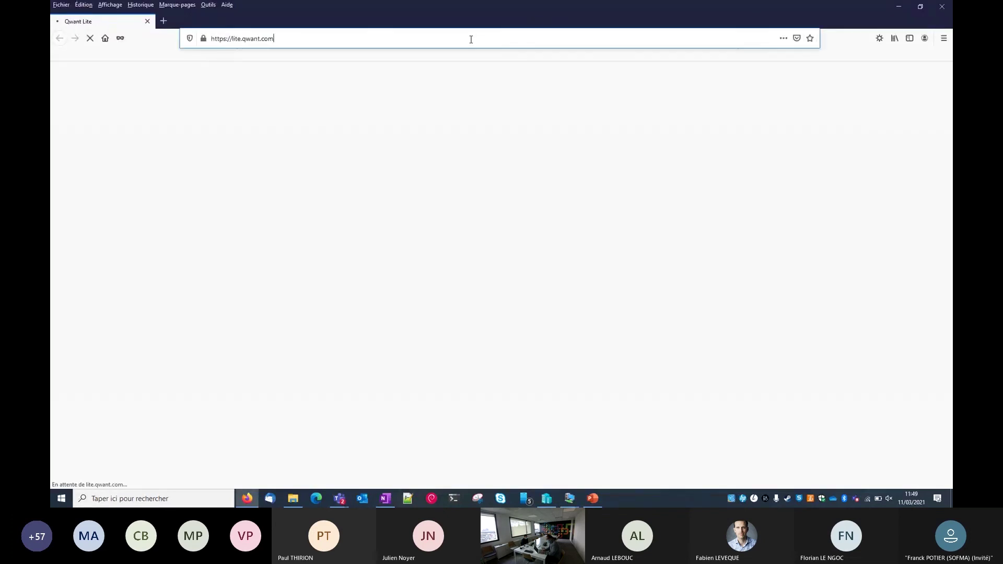
click(471, 39)
key(ctrl+v)
key(Return)
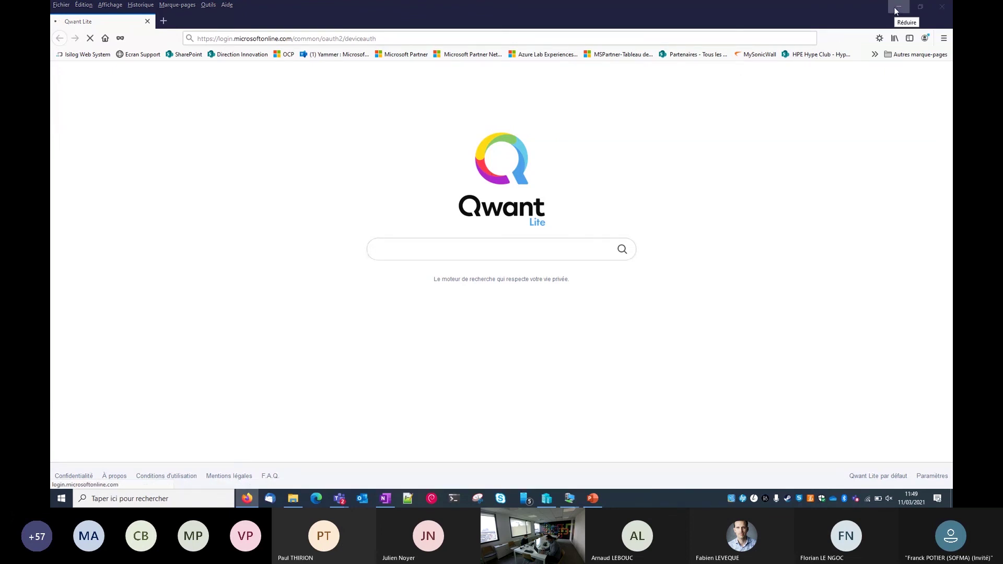
Close the Internet Explorer window on the virtual machine and return to the device login page in Firefox on the local computer.
key(alt+Tab)
key(Tab)
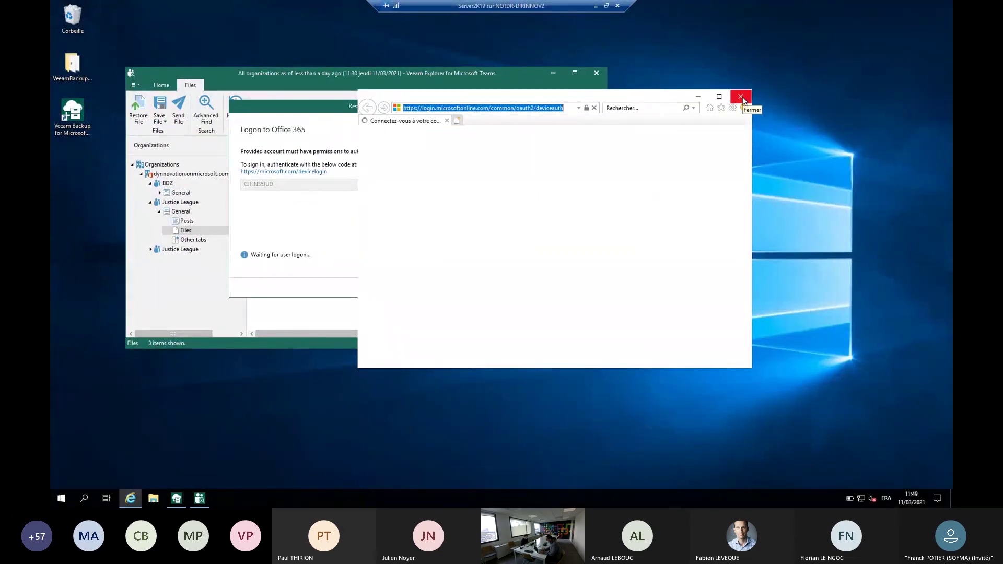
click(742, 96)
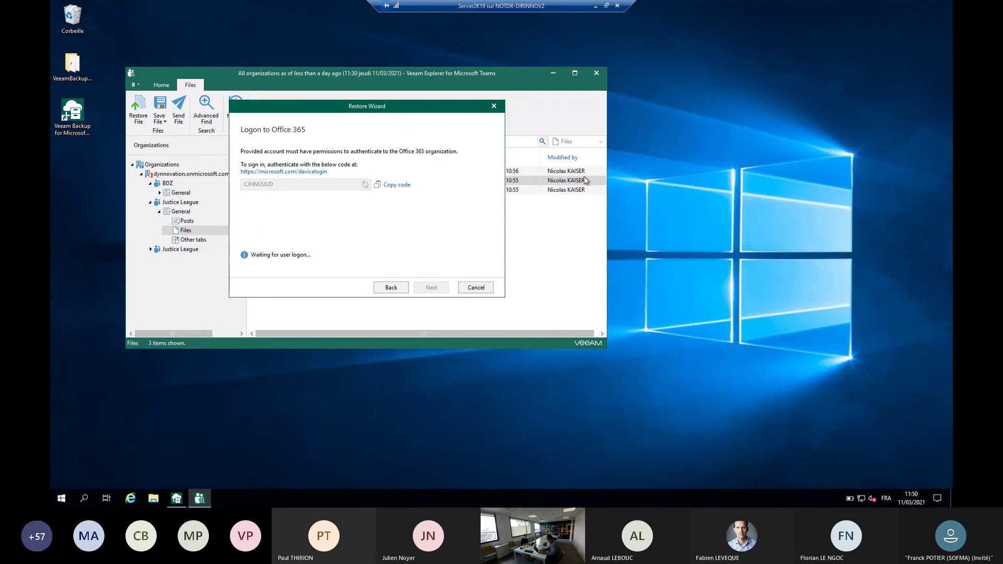
key(alt+Tab)
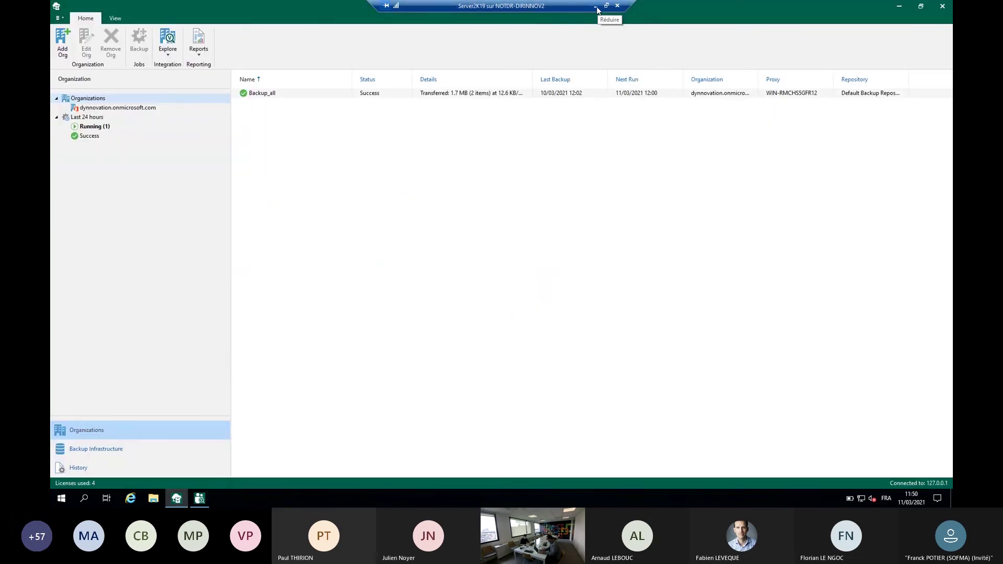
click(596, 7)
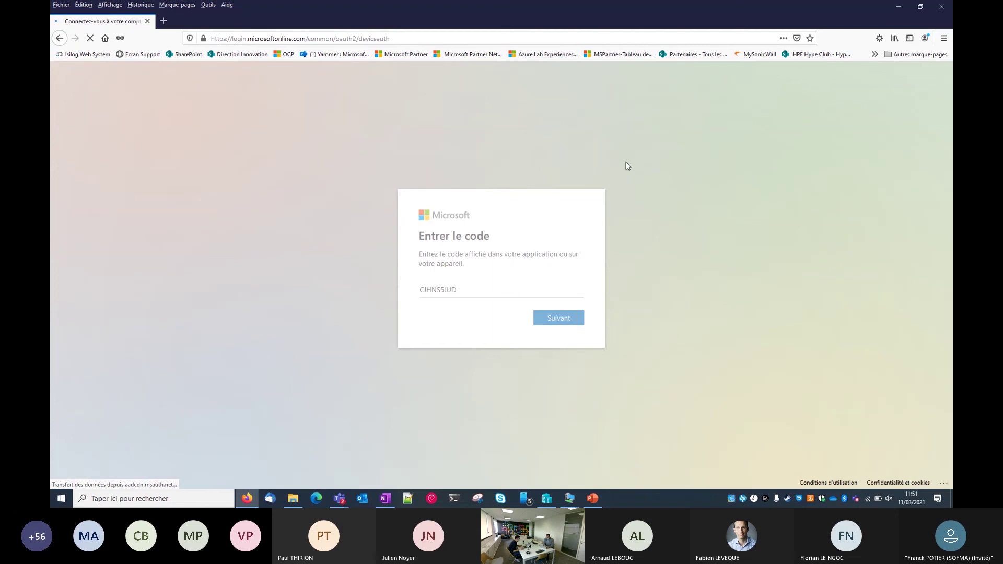
Switch to the Teams meeting window and stop sharing the screen.
key(alt+Tab)
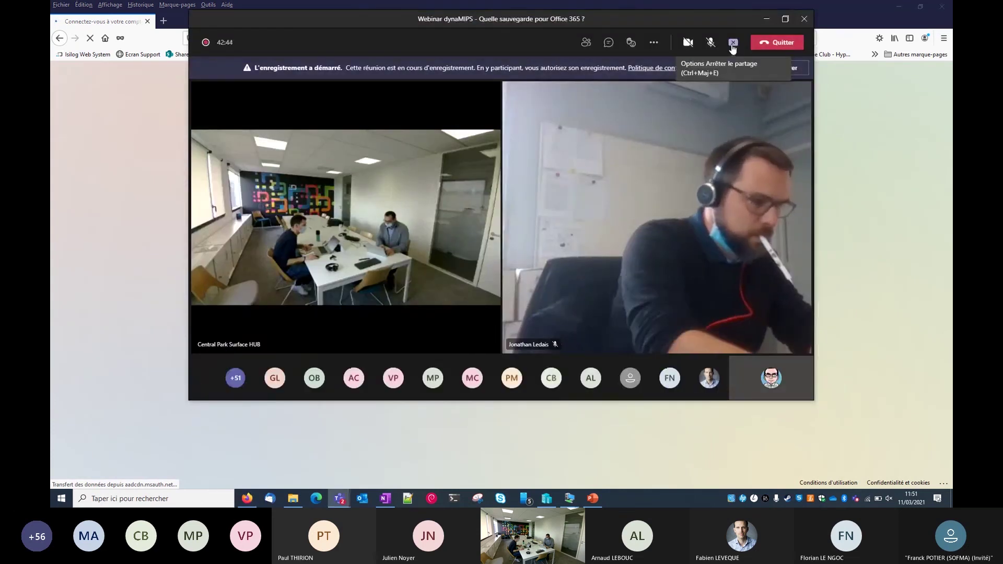
click(733, 44)
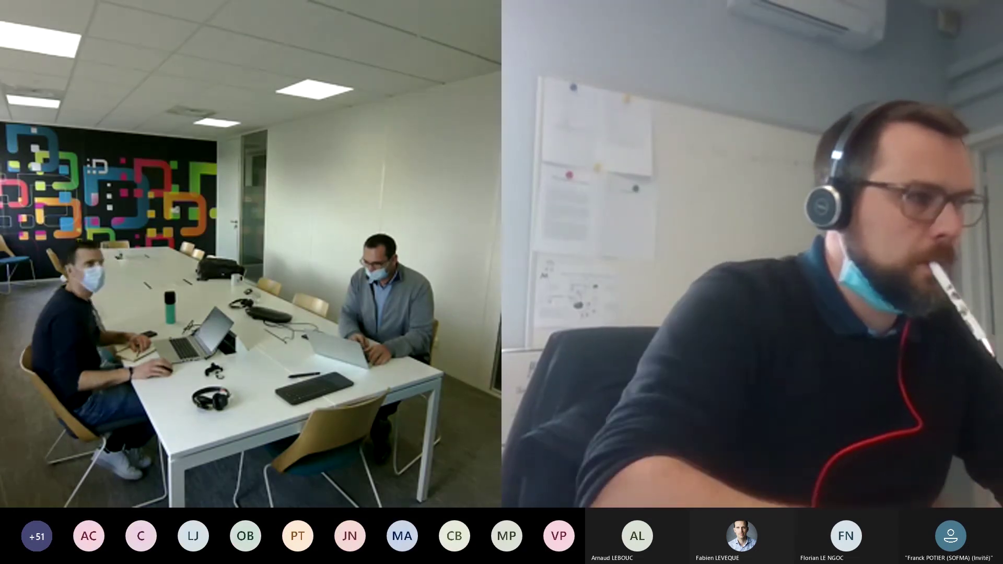